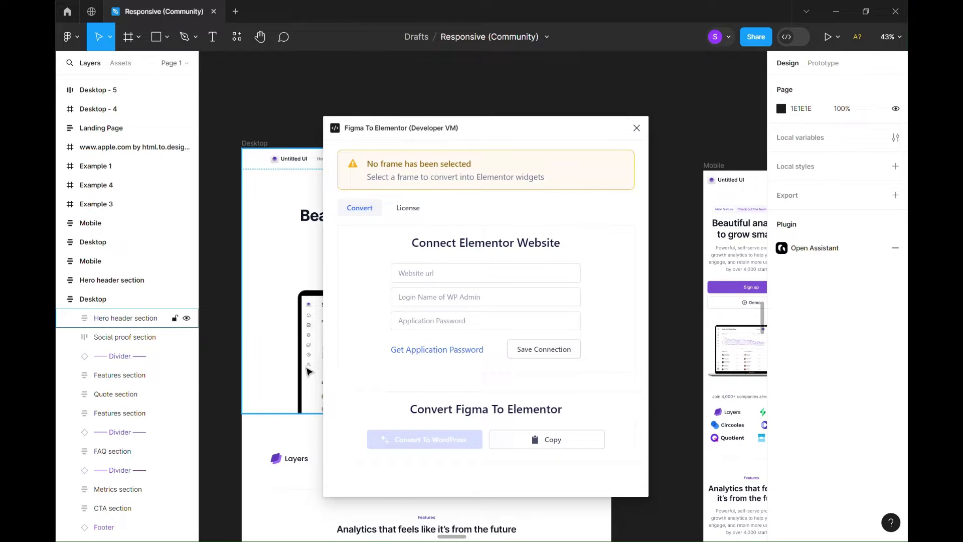
Step: Switch to the empty 'Figma to Elementor' editor tab and select localhost/wordpress/ in the address bar
{"action": "left_click", "coordinate": [417, 275]}
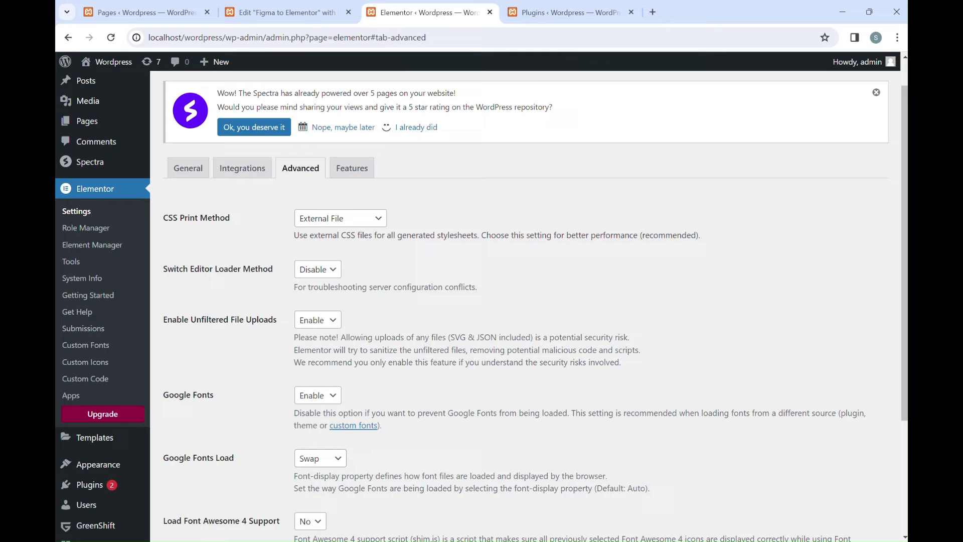
{"action": "left_click", "coordinate": [294, 11]}
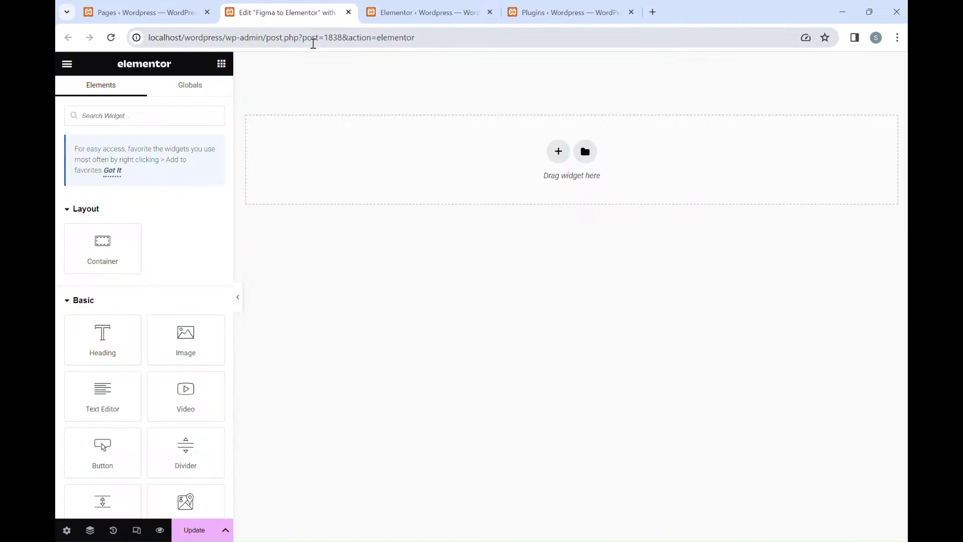
{"action": "left_click_drag", "start_coordinate": [149, 38], "coordinate": [226, 41]}
{"action": "key", "text": "ctrl+c"}
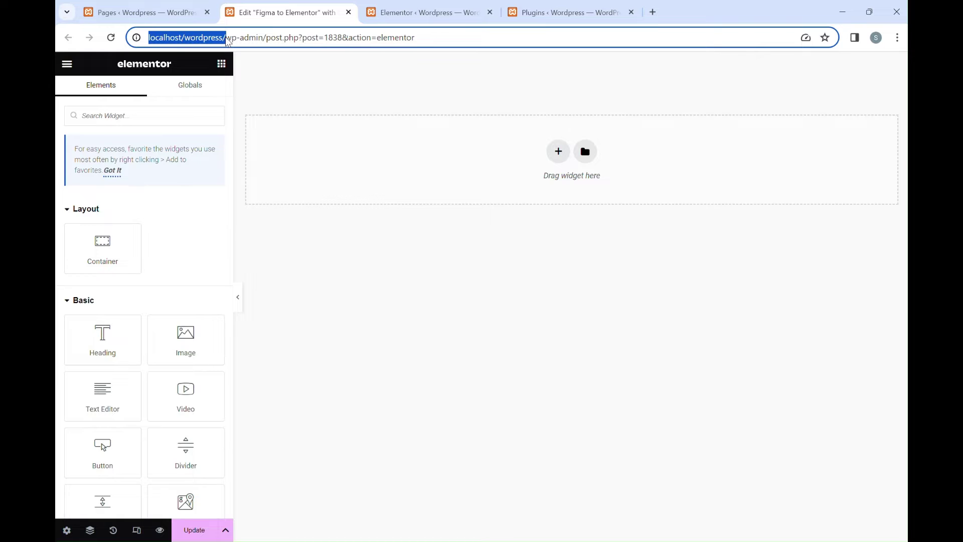
{"action": "key", "text": "alt+Tab"}
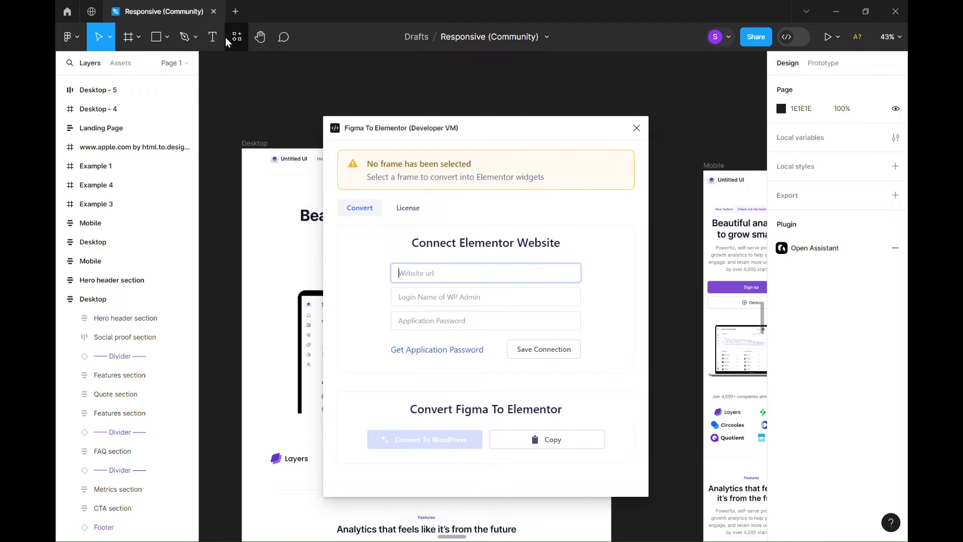
{"action": "key", "text": "ctrl+v"}
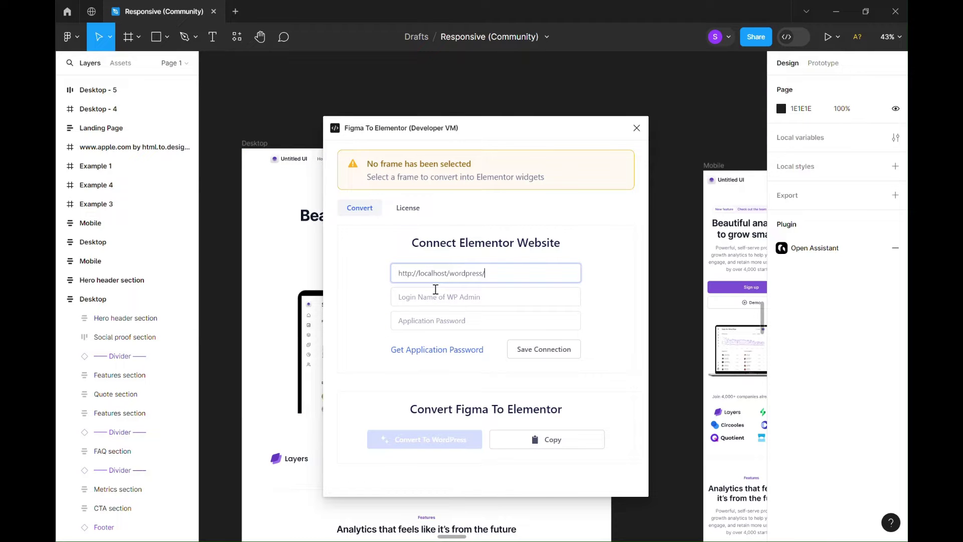
{"action": "left_click", "coordinate": [440, 299]}
{"action": "type", "text": "adm"}
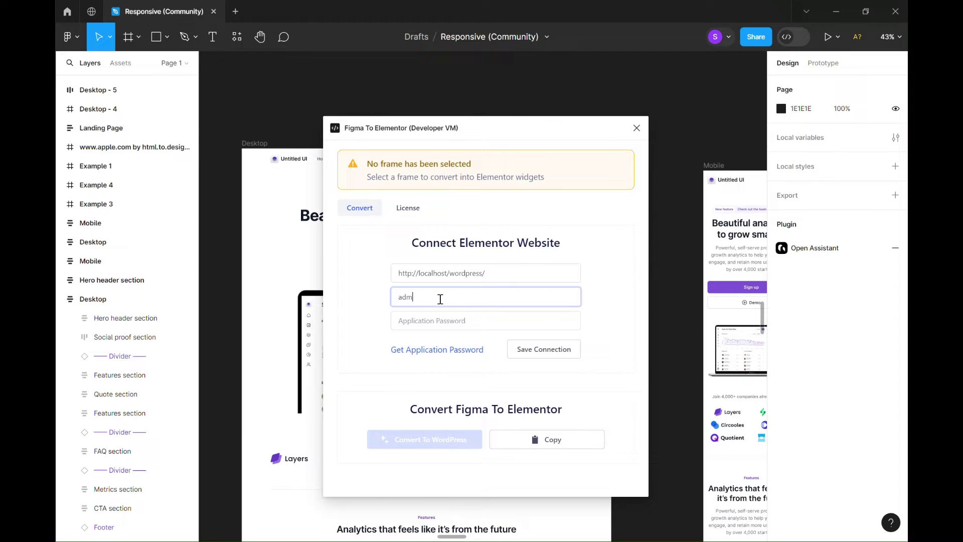
{"action": "type", "text": "in"}
Step: Approve the Figma To Elementor connection in WordPress and copy the generated application password
{"action": "left_click", "coordinate": [437, 350]}
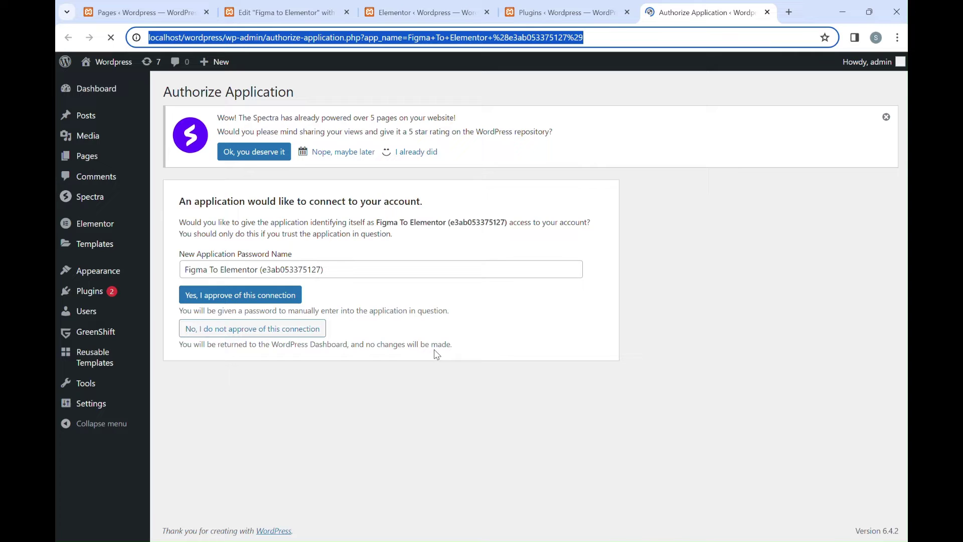
{"action": "left_click", "coordinate": [241, 296]}
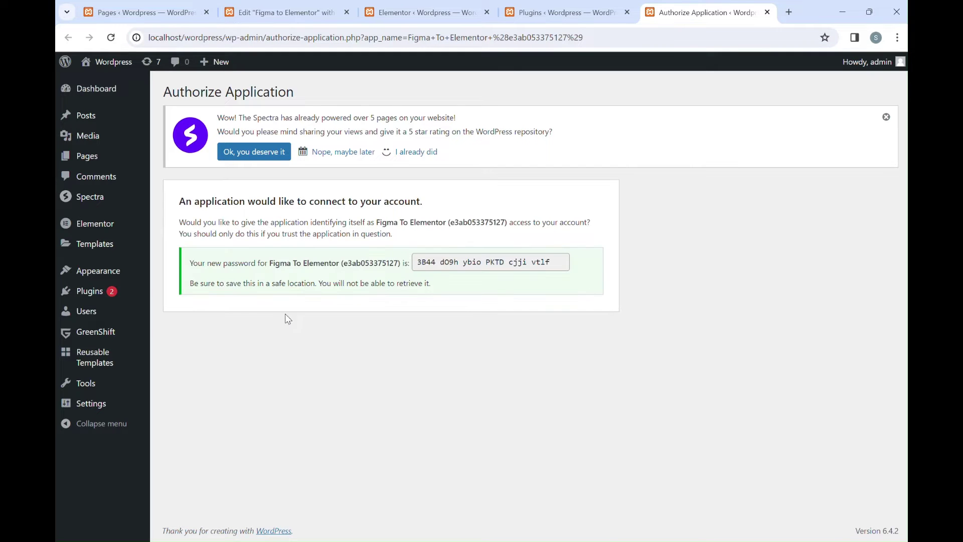
{"action": "left_click_drag", "start_coordinate": [562, 264], "coordinate": [414, 263]}
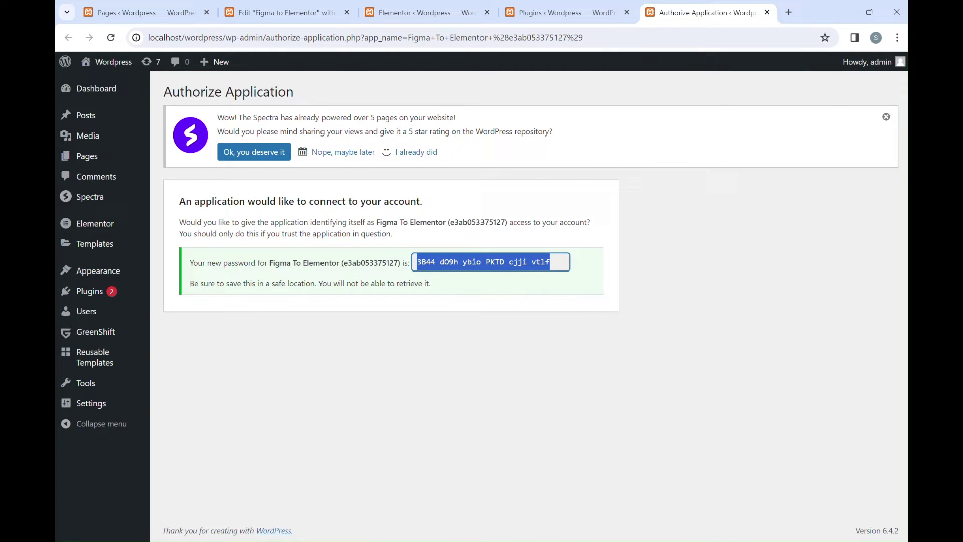
{"action": "key", "text": "alt+Tab"}
Step: Paste the application password into the plugin form and save the WordPress connection
{"action": "left_click", "coordinate": [465, 320]}
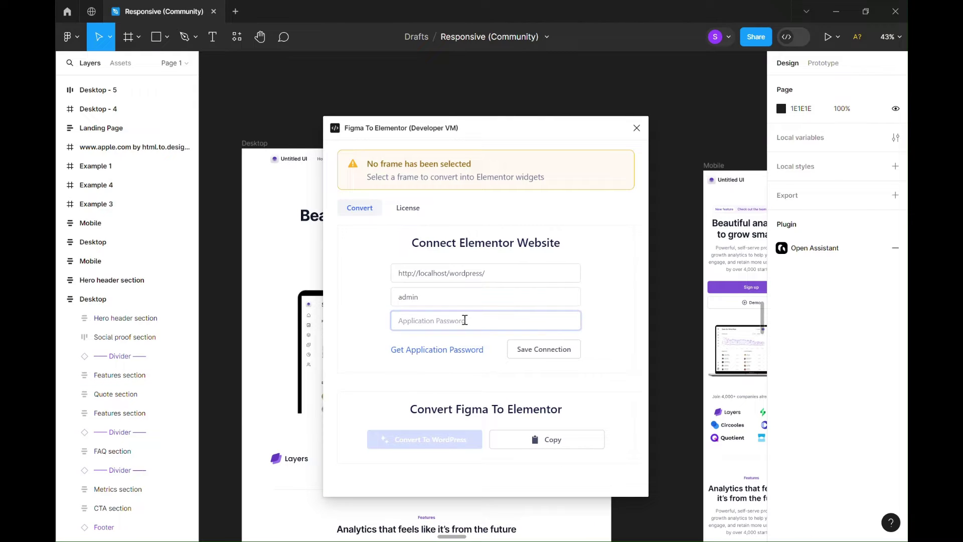
{"action": "key", "text": "ctrl+v"}
{"action": "left_click", "coordinate": [531, 355]}
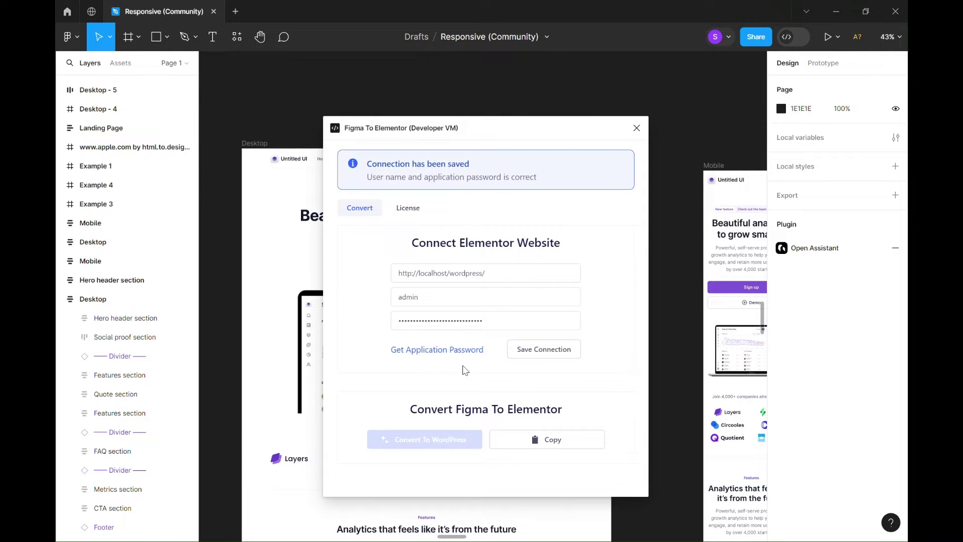
Step: Convert the Hero header section frame to WordPress and view its preview
{"action": "left_click", "coordinate": [265, 256]}
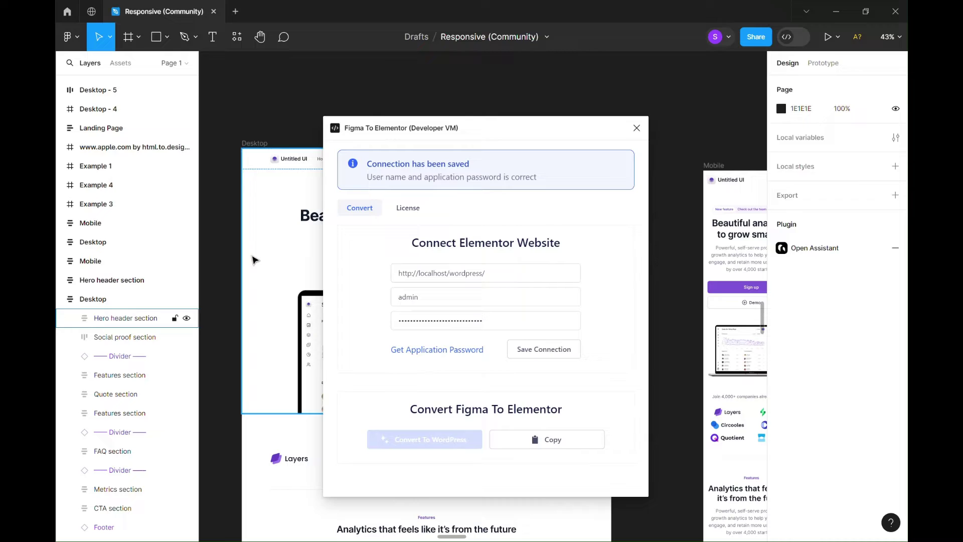
{"action": "left_click", "coordinate": [468, 438]}
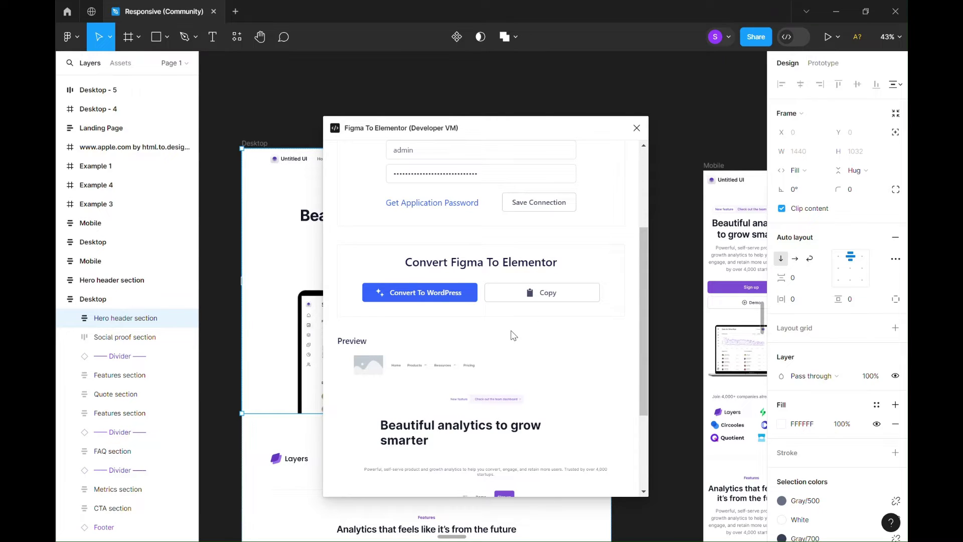
{"action": "scroll", "coordinate": [513, 336], "scroll_direction": "down", "scroll_amount": 3}
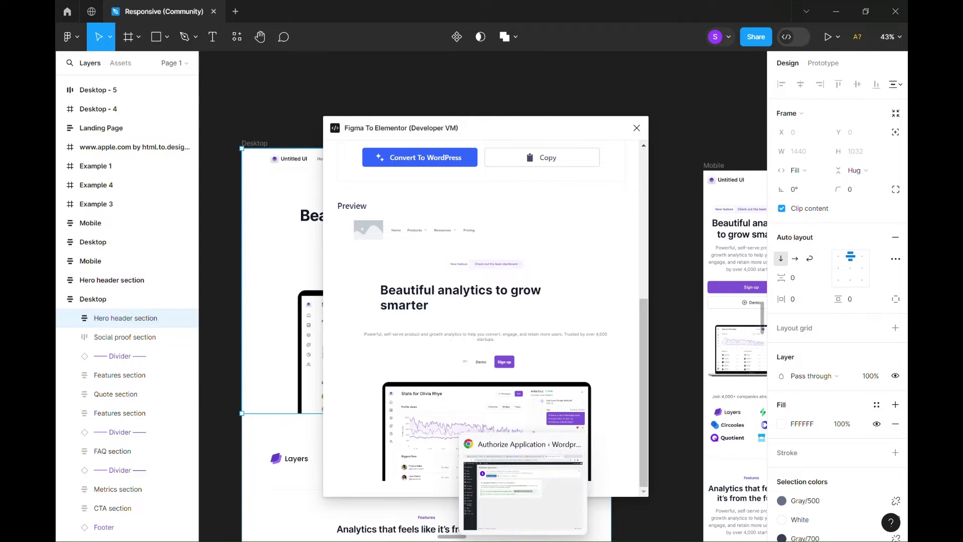
Step: Activate the SVG Support plugin on the WordPress Plugins page
{"action": "left_click", "coordinate": [562, 494]}
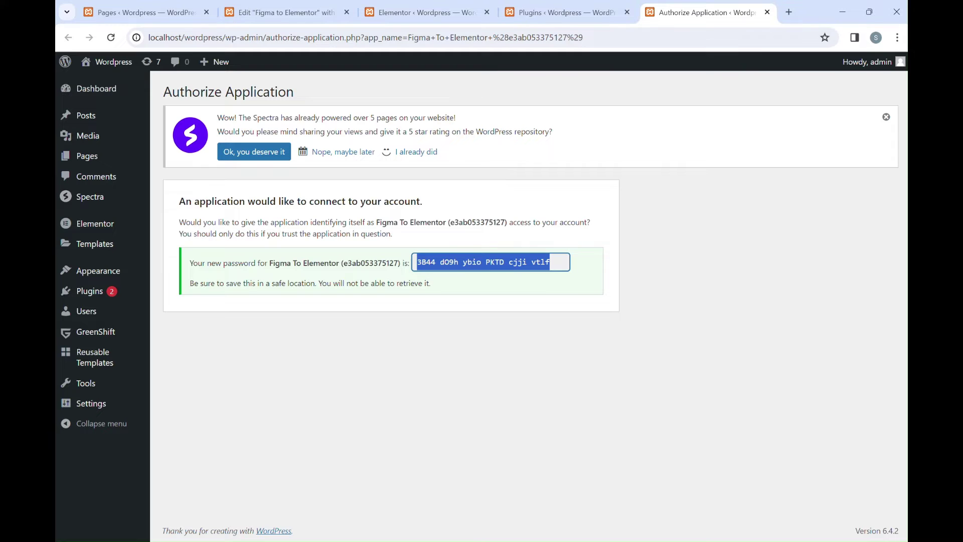
{"action": "left_click", "coordinate": [577, 15]}
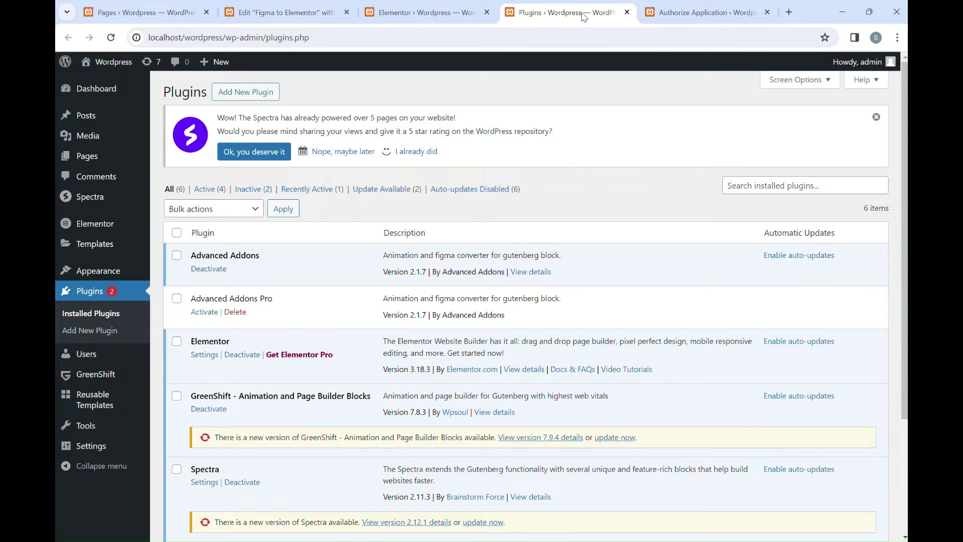
{"action": "scroll", "coordinate": [414, 334], "scroll_direction": "down", "scroll_amount": 3}
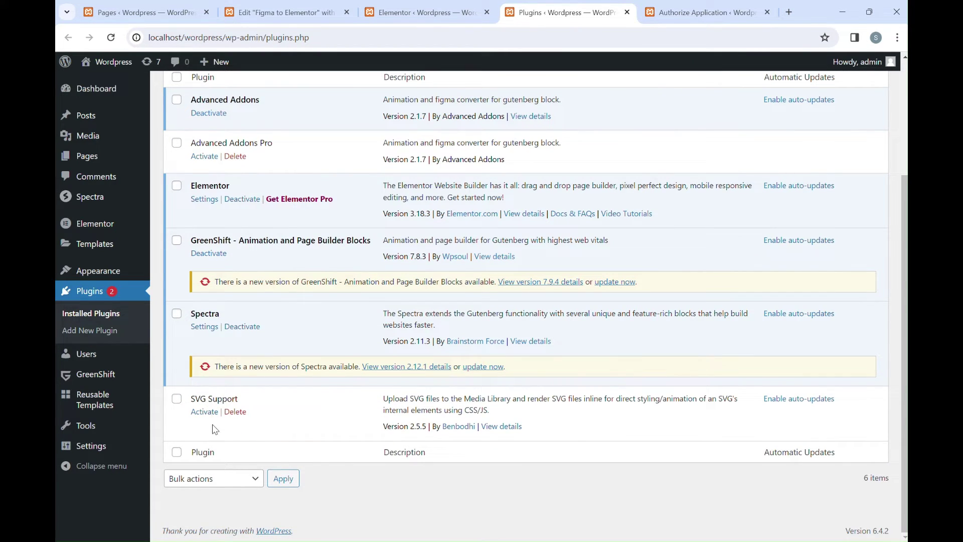
{"action": "left_click", "coordinate": [204, 411]}
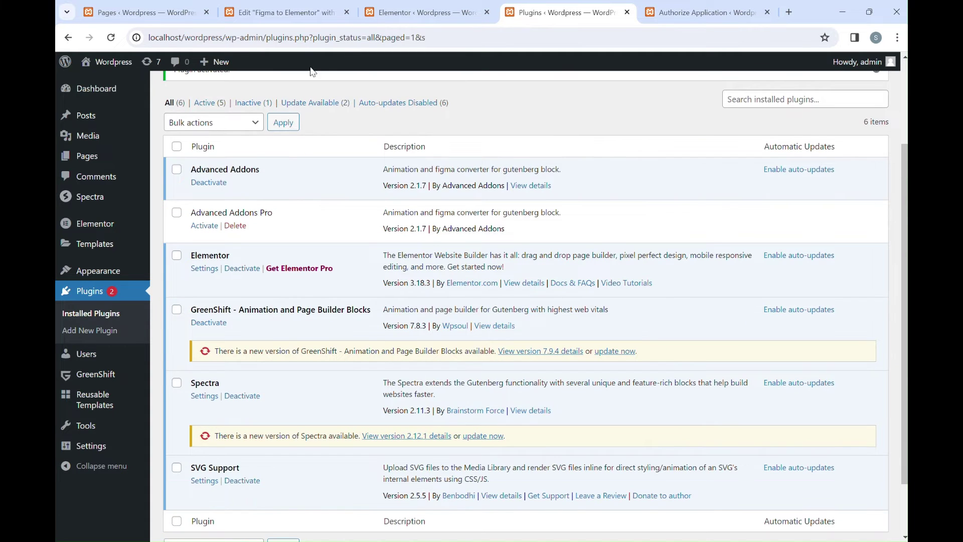
Step: Set Elementor's Enable Unfiltered File Uploads option to Enable
{"action": "left_click", "coordinate": [385, 13]}
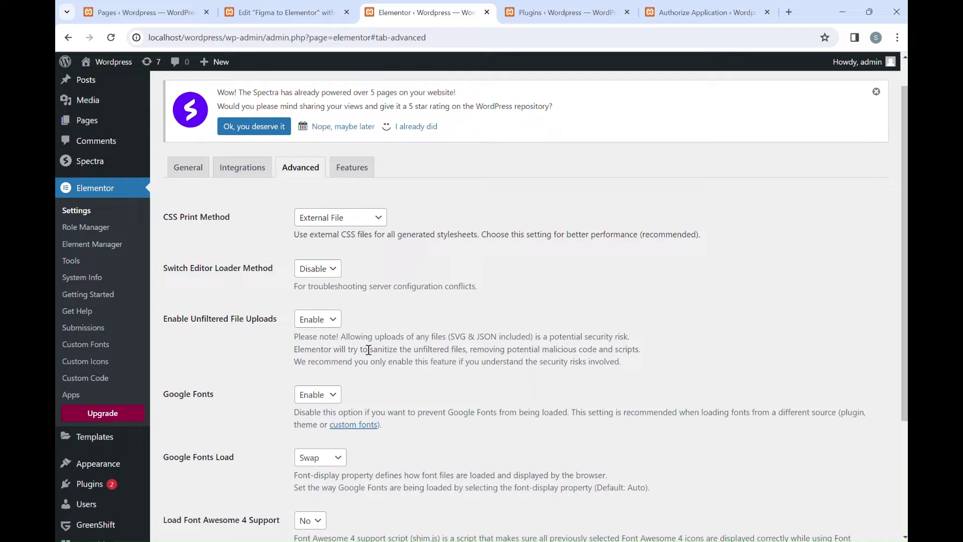
{"action": "scroll", "coordinate": [368, 350], "scroll_direction": "down", "scroll_amount": 1}
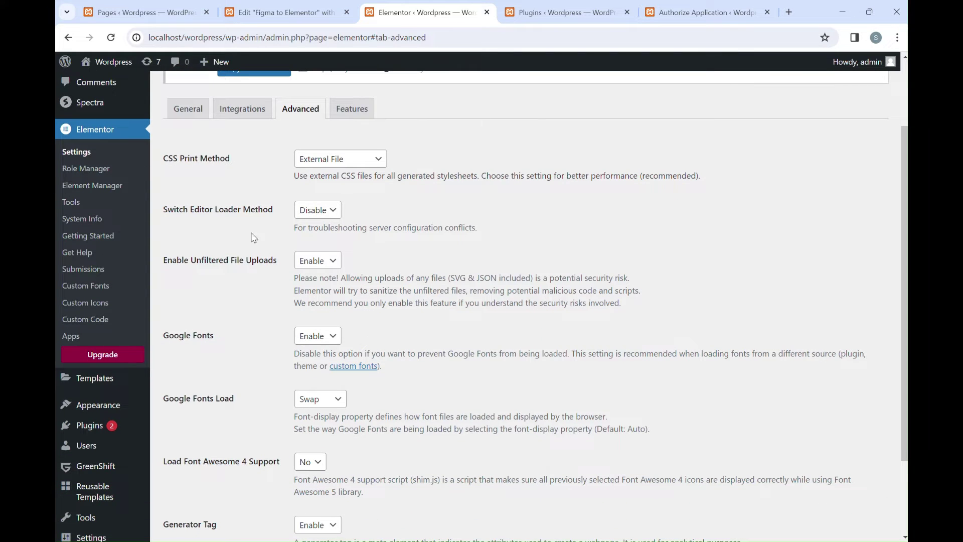
{"action": "left_click", "coordinate": [332, 264]}
{"action": "left_click", "coordinate": [316, 287]}
Step: Re-convert the Hero header section in the Figma plugin and copy it for Elementor
{"action": "key", "text": "alt+Tab"}
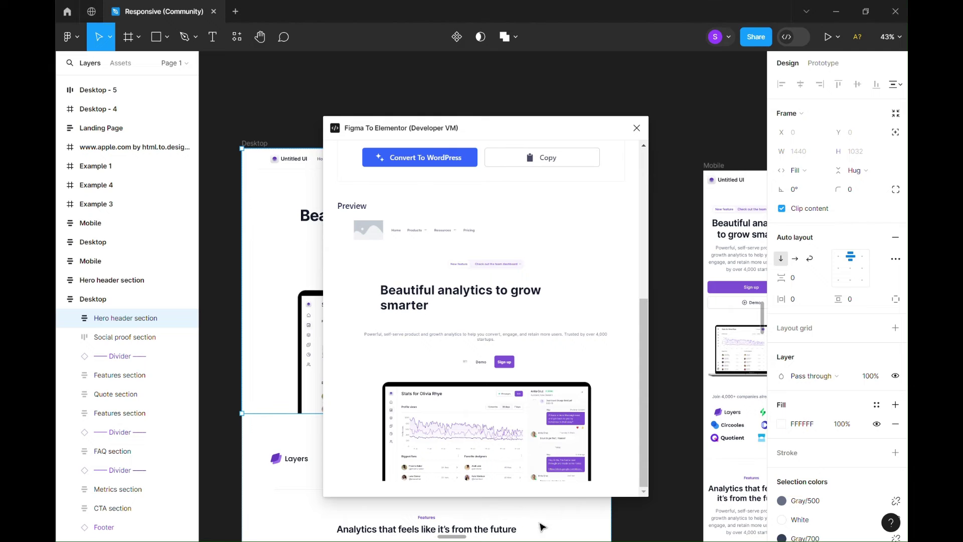
{"action": "left_click", "coordinate": [409, 157]}
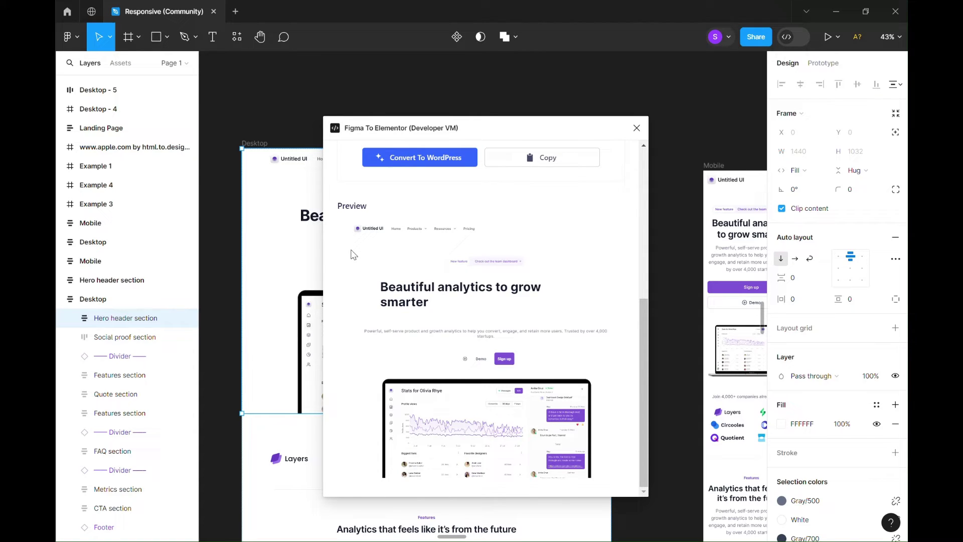
{"action": "left_click", "coordinate": [534, 168]}
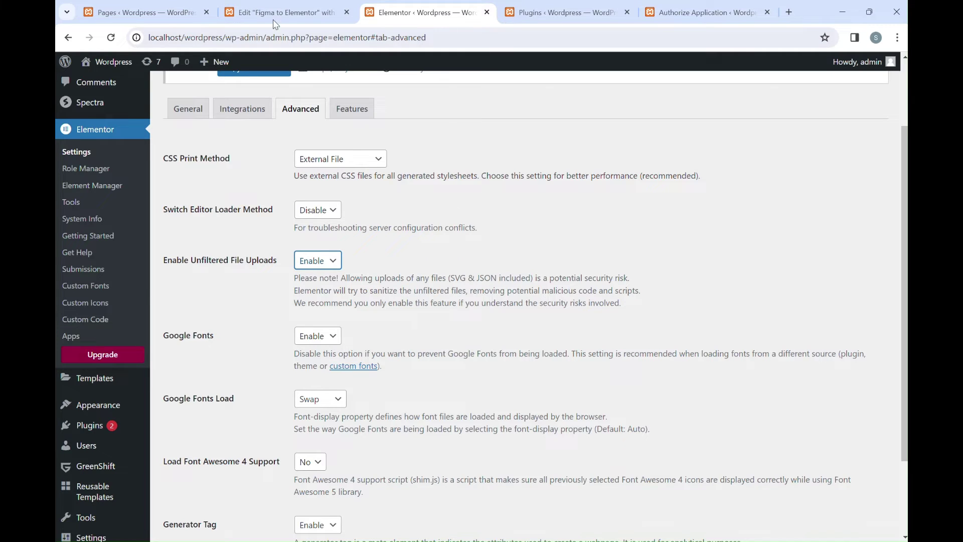
Step: Paste the hero section into the Figma to Elementor page via Paste from other site, previewing full width
{"action": "left_click", "coordinate": [274, 20]}
{"action": "right_click", "coordinate": [431, 155]}
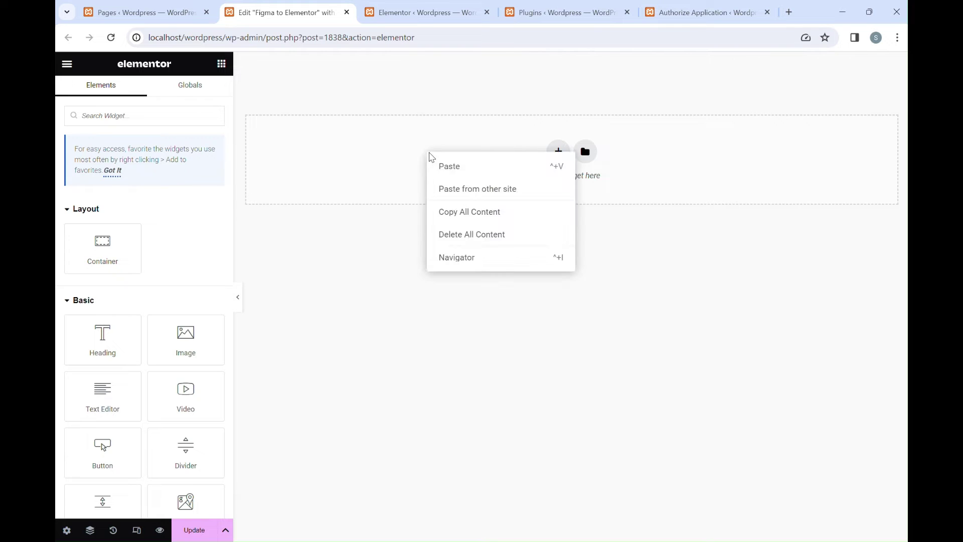
{"action": "left_click", "coordinate": [491, 197]}
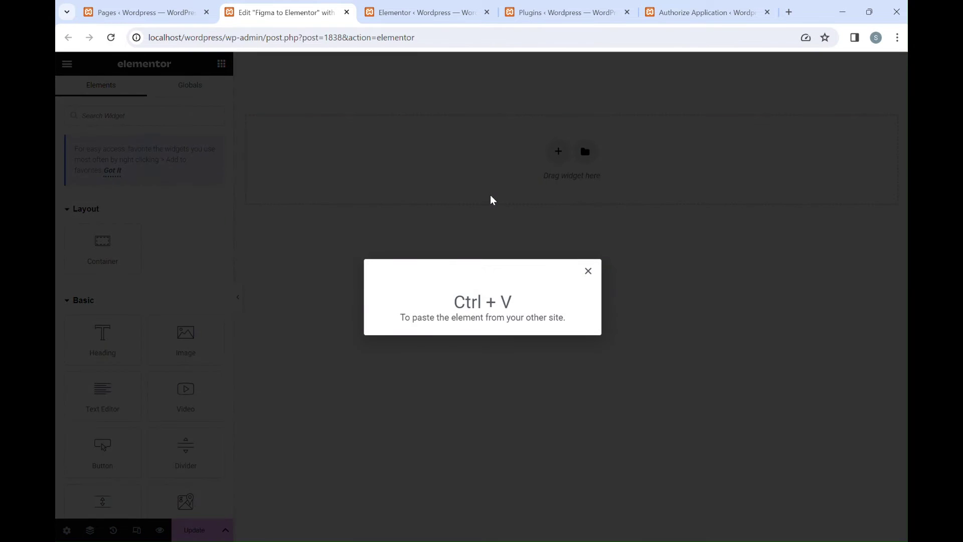
{"action": "key", "text": "ctrl+v"}
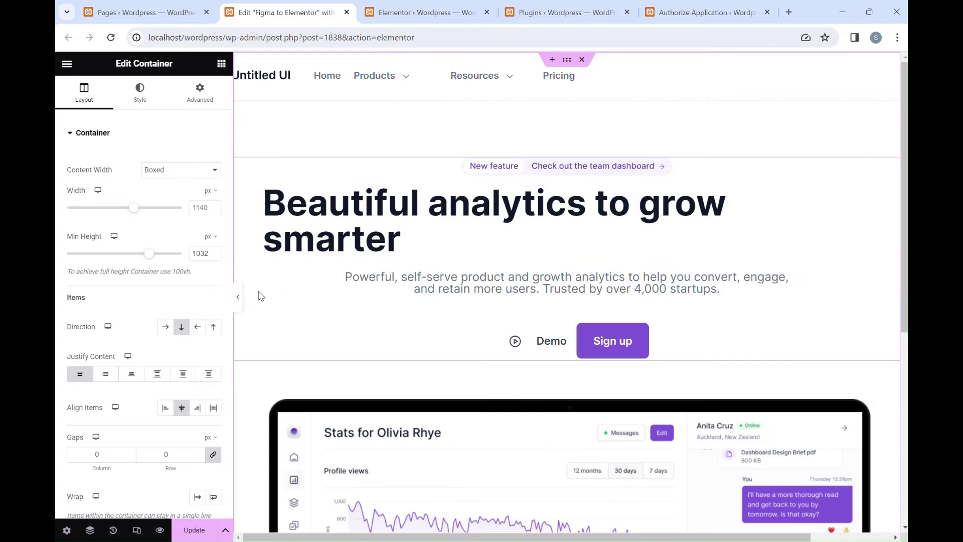
{"action": "left_click", "coordinate": [239, 305]}
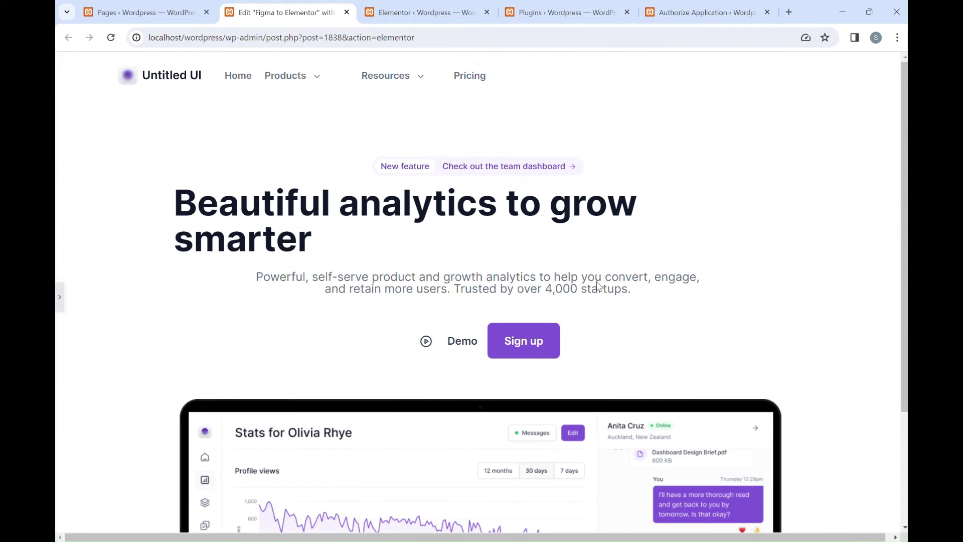
{"action": "scroll", "coordinate": [598, 286], "scroll_direction": "down", "scroll_amount": 3}
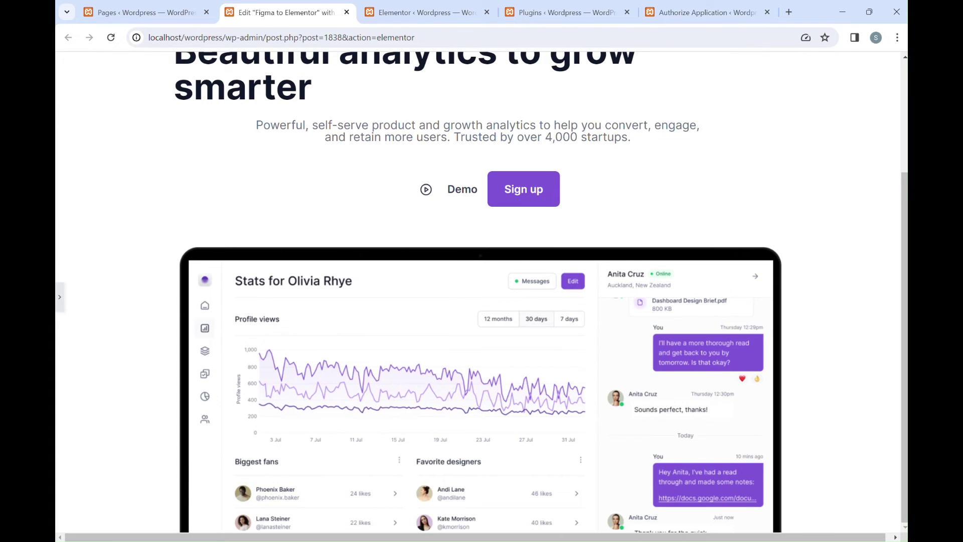
Step: Convert the Social proof section in the Figma plugin and copy its logo strip
{"action": "key", "text": "alt+Tab"}
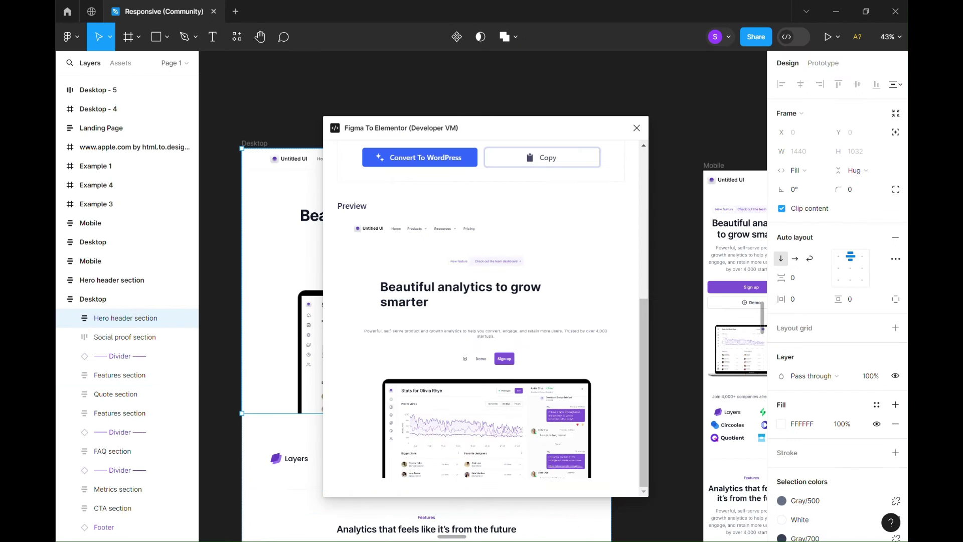
{"action": "left_click", "coordinate": [270, 454]}
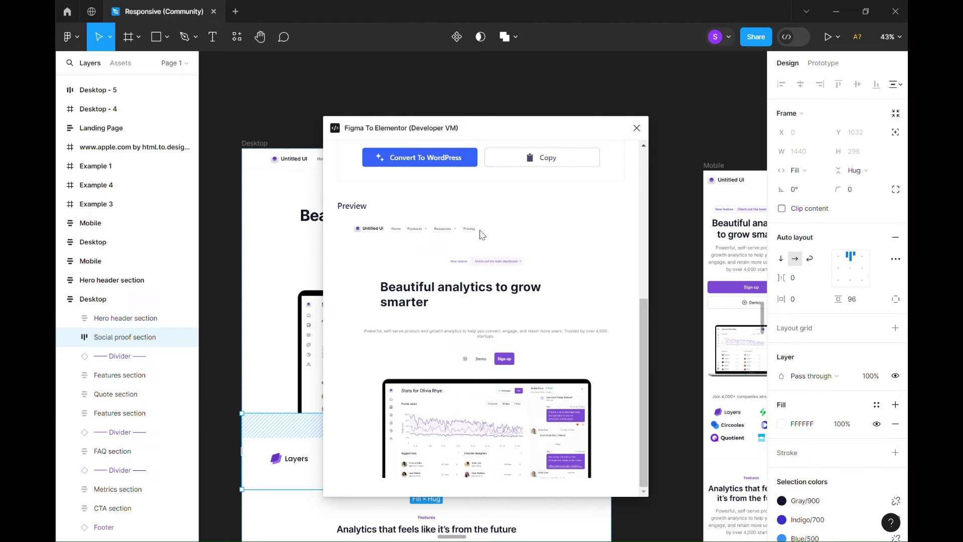
{"action": "left_click", "coordinate": [448, 159]}
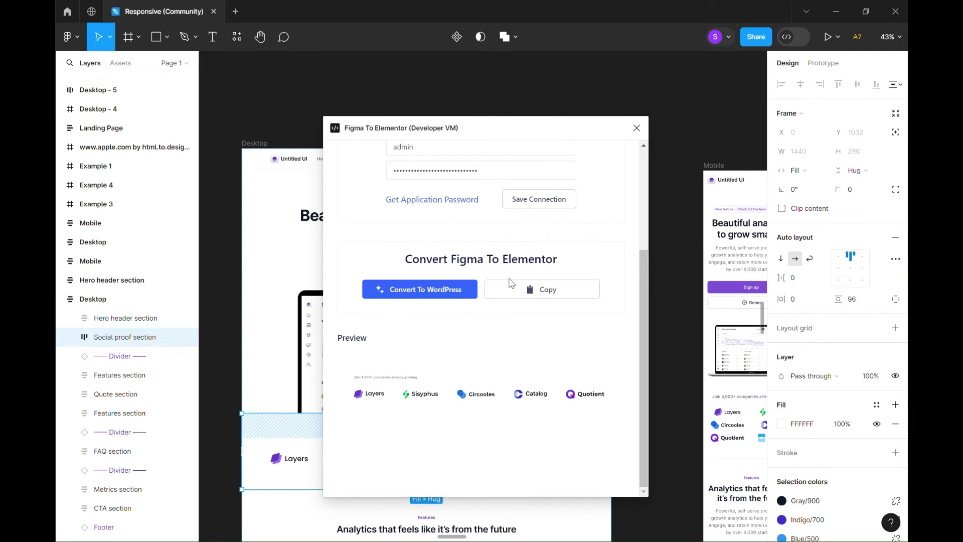
{"action": "left_click", "coordinate": [552, 294]}
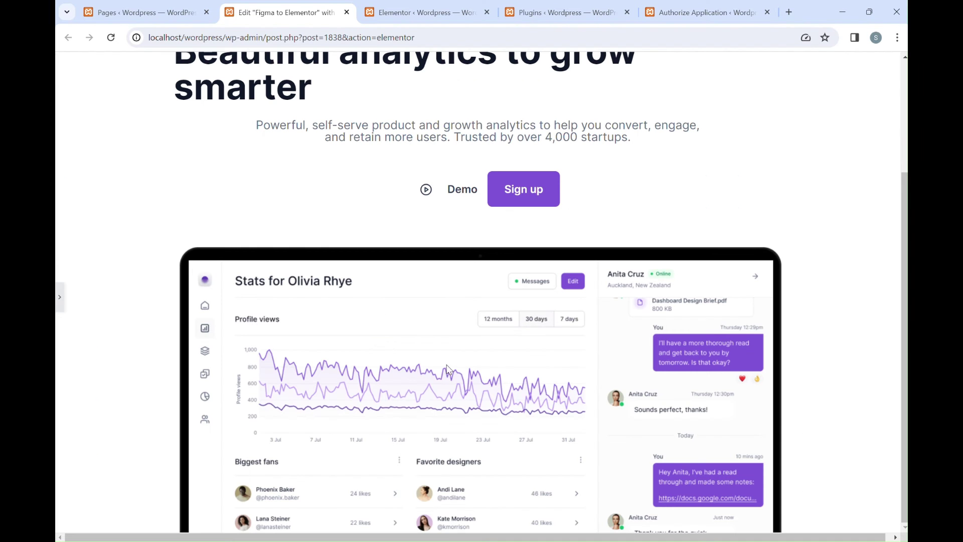
Step: Paste the copied logo strip into the empty container below the hero
{"action": "left_click", "coordinate": [59, 297]}
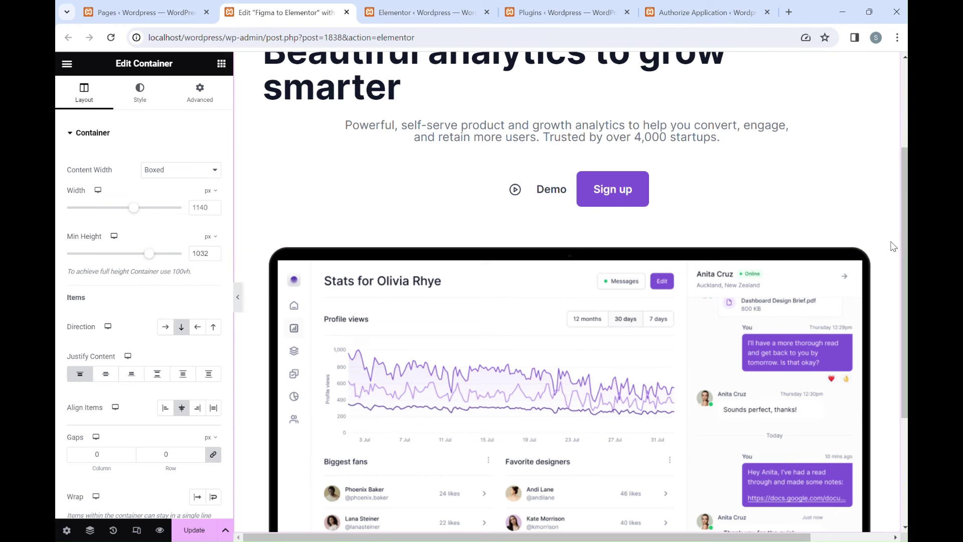
{"action": "left_click_drag", "start_coordinate": [902, 220], "coordinate": [902, 323]}
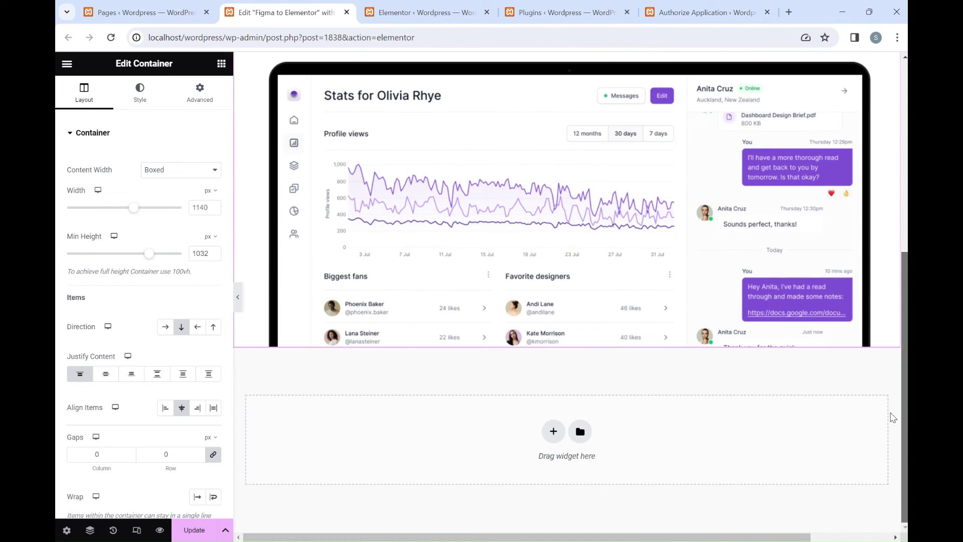
{"action": "right_click", "coordinate": [457, 438]}
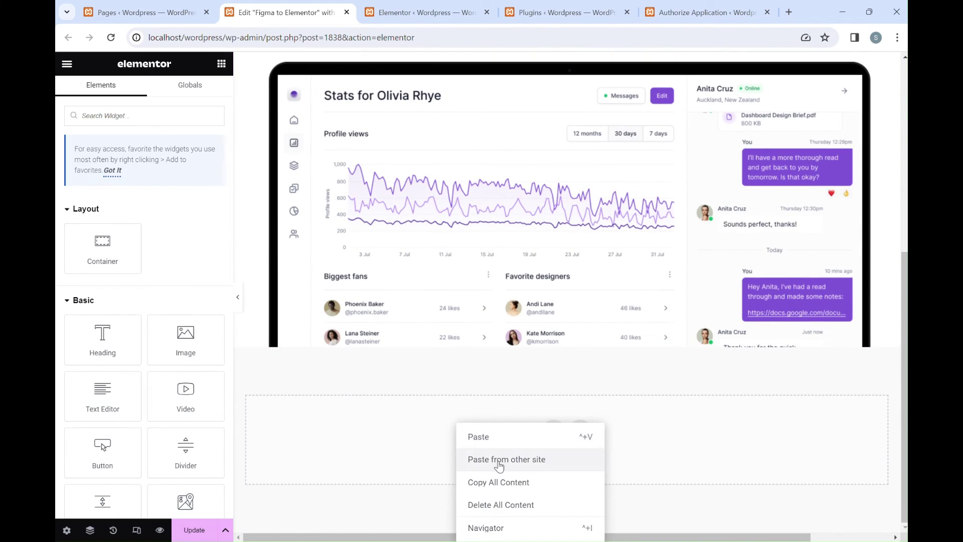
{"action": "left_click", "coordinate": [471, 460]}
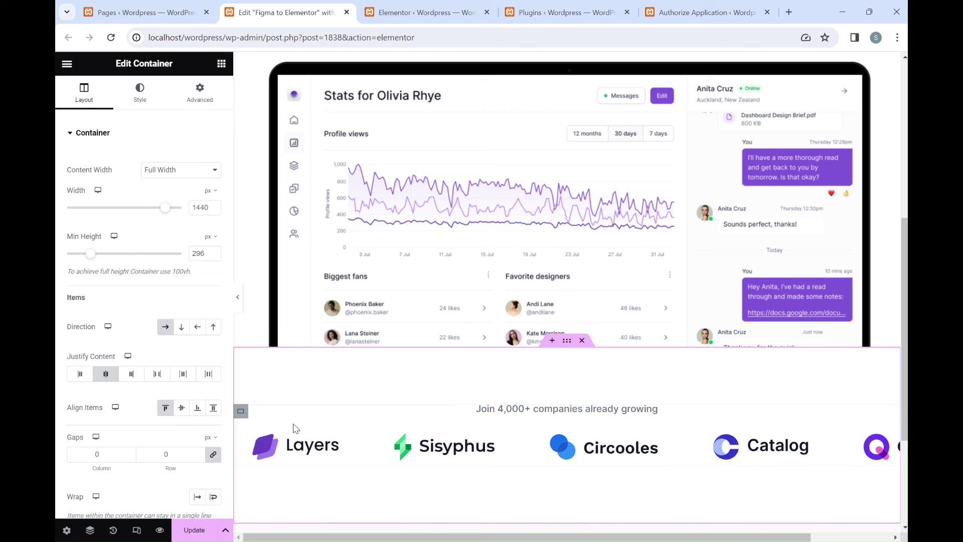
Step: Update the page to save it, then return to the site's pages list
{"action": "left_click", "coordinate": [195, 531]}
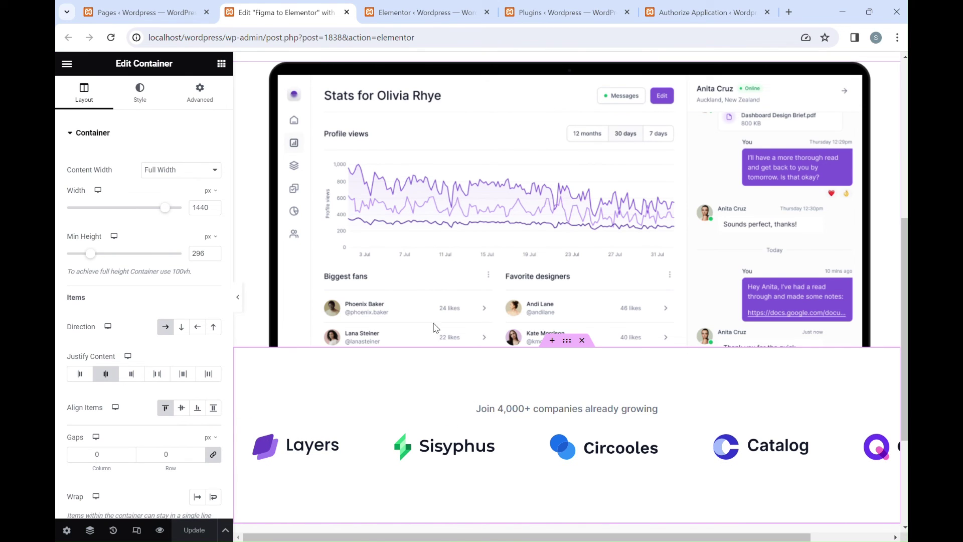
{"action": "left_click", "coordinate": [397, 13]}
{"action": "left_click", "coordinate": [281, 12]}
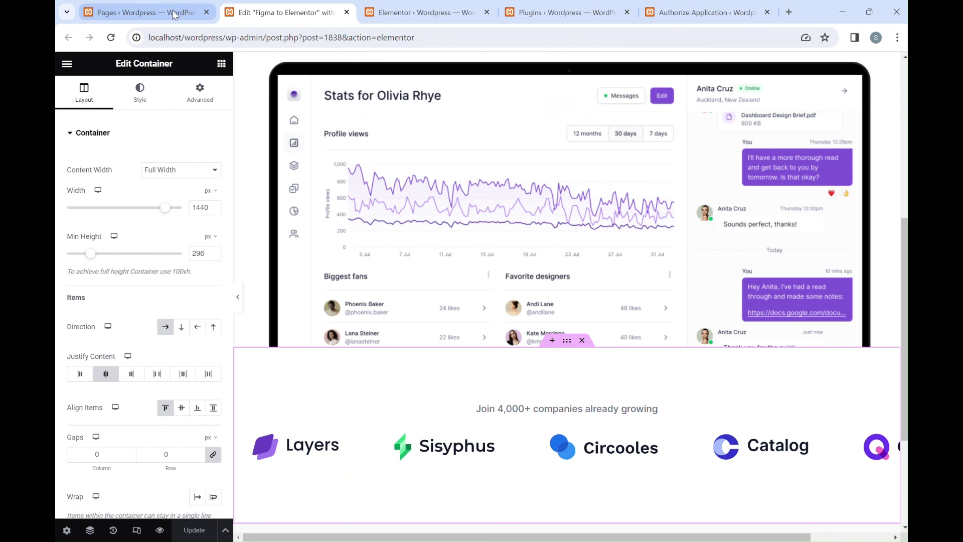
Step: Open the published Figma to Elementor page in a new tab and scroll through the hero and logo strip
{"action": "left_click", "coordinate": [146, 12]}
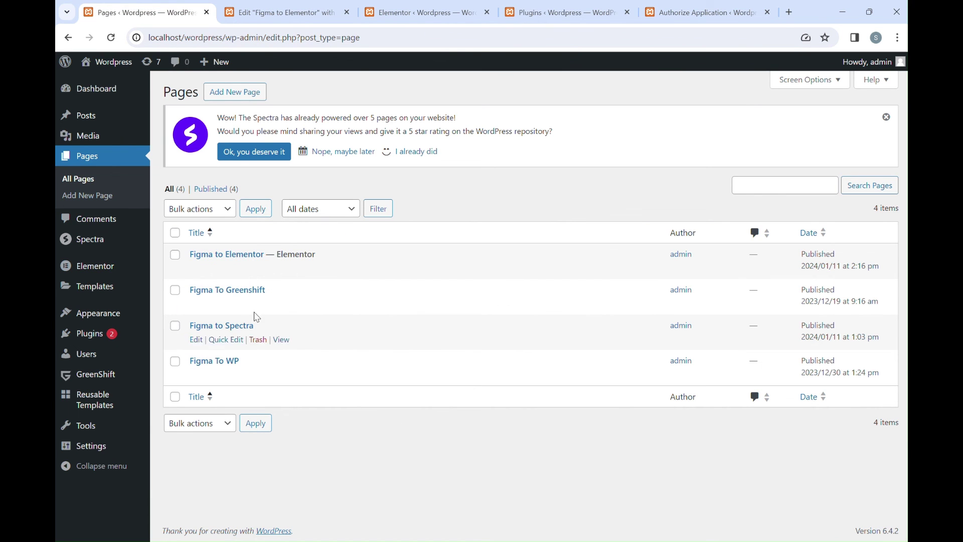
{"action": "right_click", "coordinate": [277, 275]}
{"action": "left_click", "coordinate": [310, 279]}
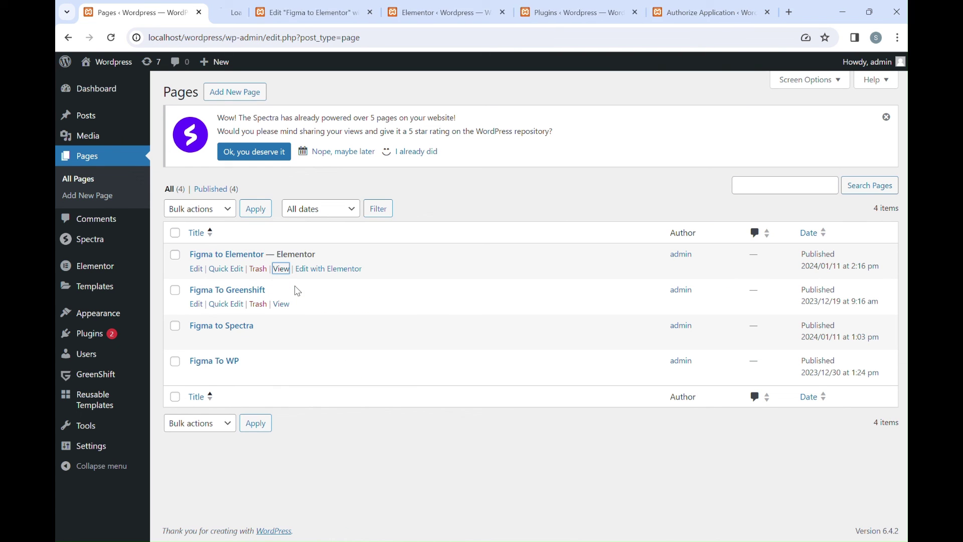
{"action": "left_click", "coordinate": [234, 15]}
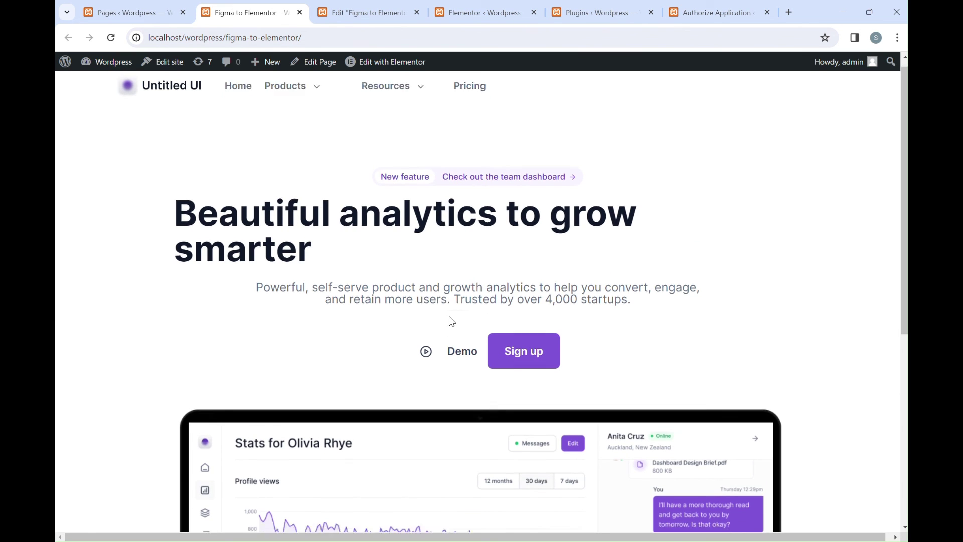
{"action": "scroll", "coordinate": [451, 321], "scroll_direction": "down", "scroll_amount": 6}
{"action": "scroll", "coordinate": [452, 320], "scroll_direction": "up", "scroll_amount": 4}
{"action": "scroll", "coordinate": [452, 319], "scroll_direction": "up", "scroll_amount": 2}
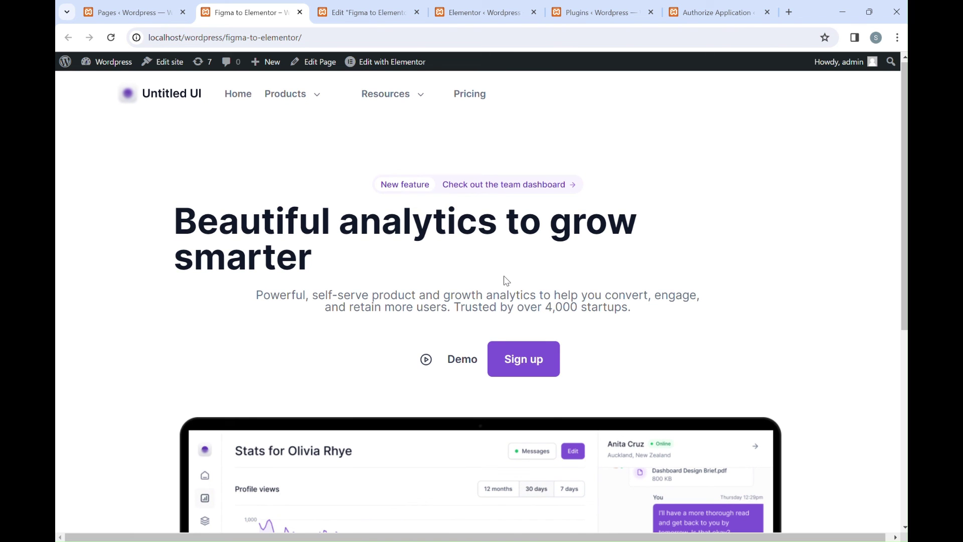
{"action": "scroll", "coordinate": [506, 280], "scroll_direction": "down", "scroll_amount": 7}
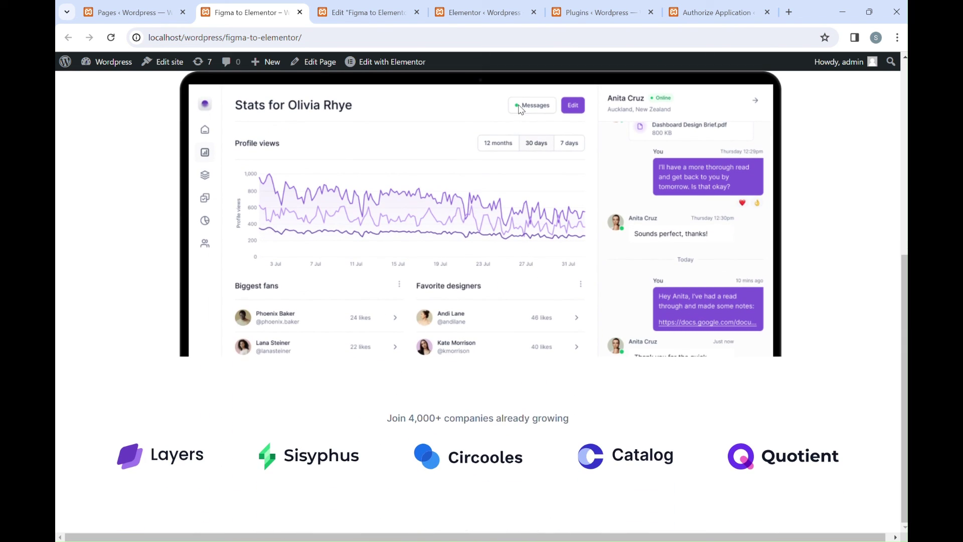